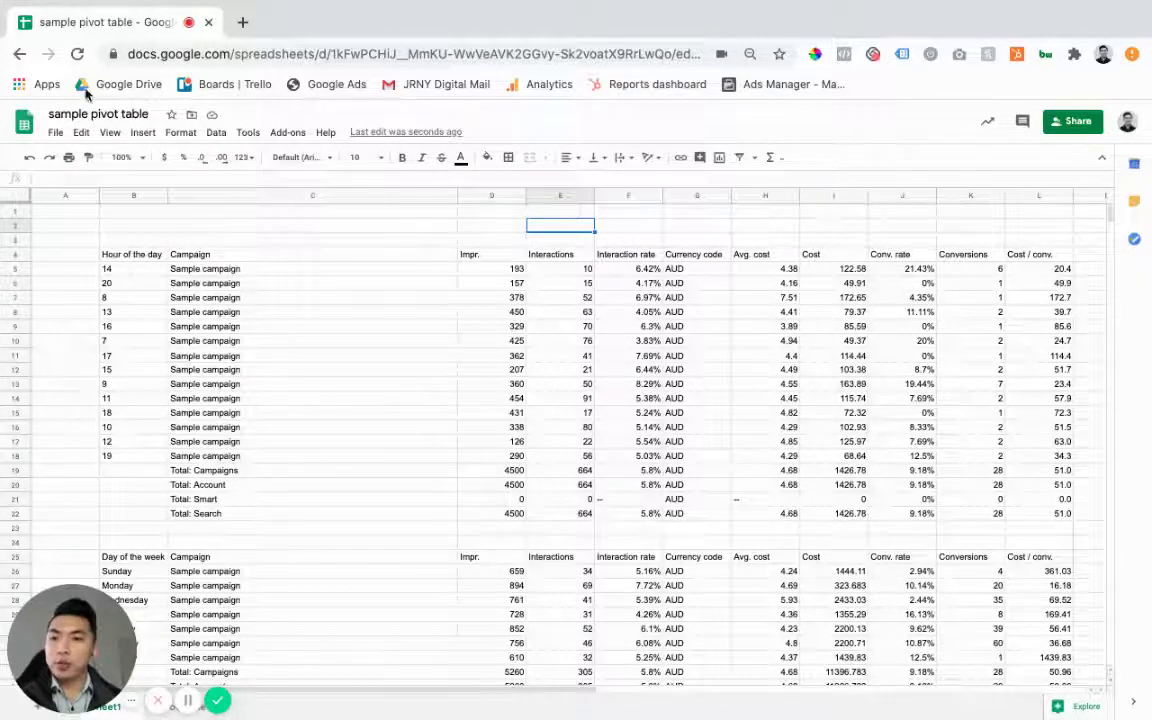
Create a pivot table on a new sheet from the hour-of-the-day data in Sheet1 range B4:L22, including the total rows.
left_click(239, 239)
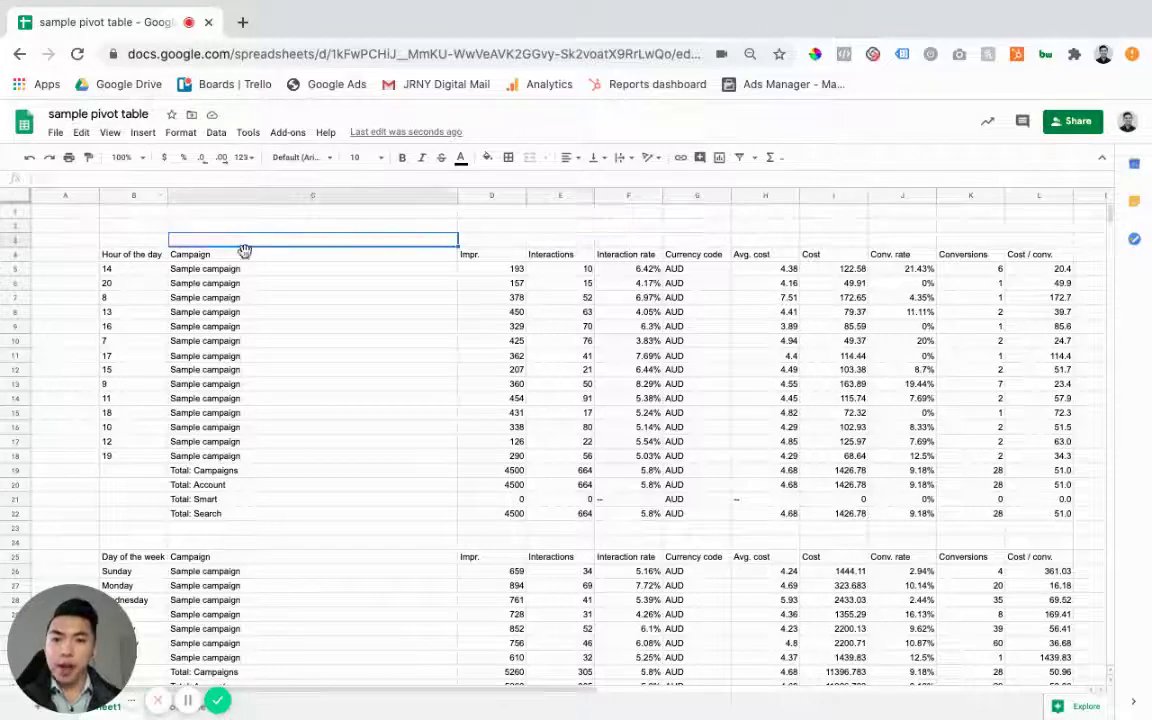
left_click(150, 259)
left_click_drag(150, 259, 1062, 514)
left_click(215, 132)
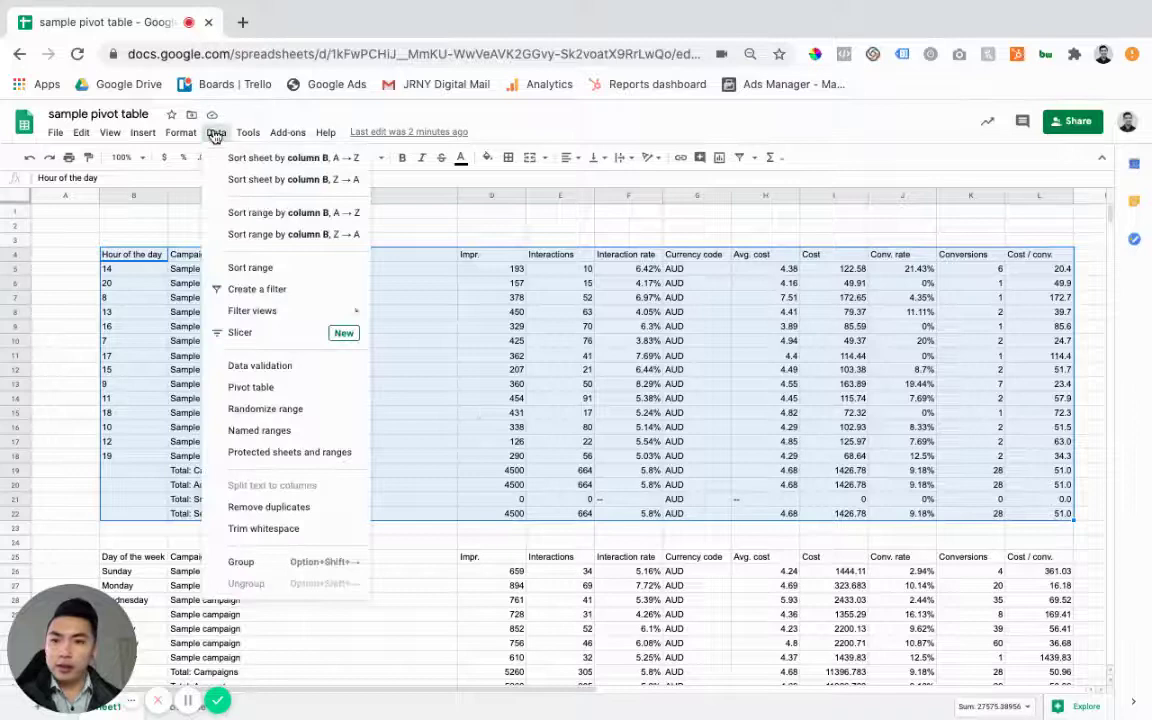
left_click(251, 387)
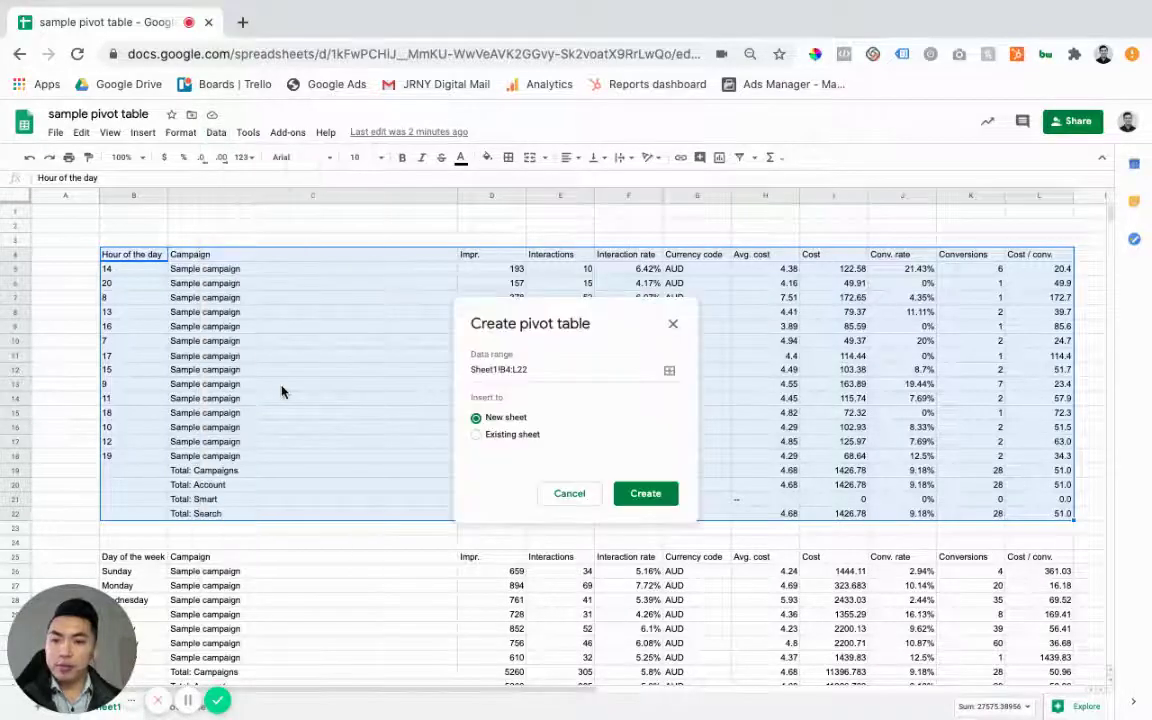
left_click(647, 494)
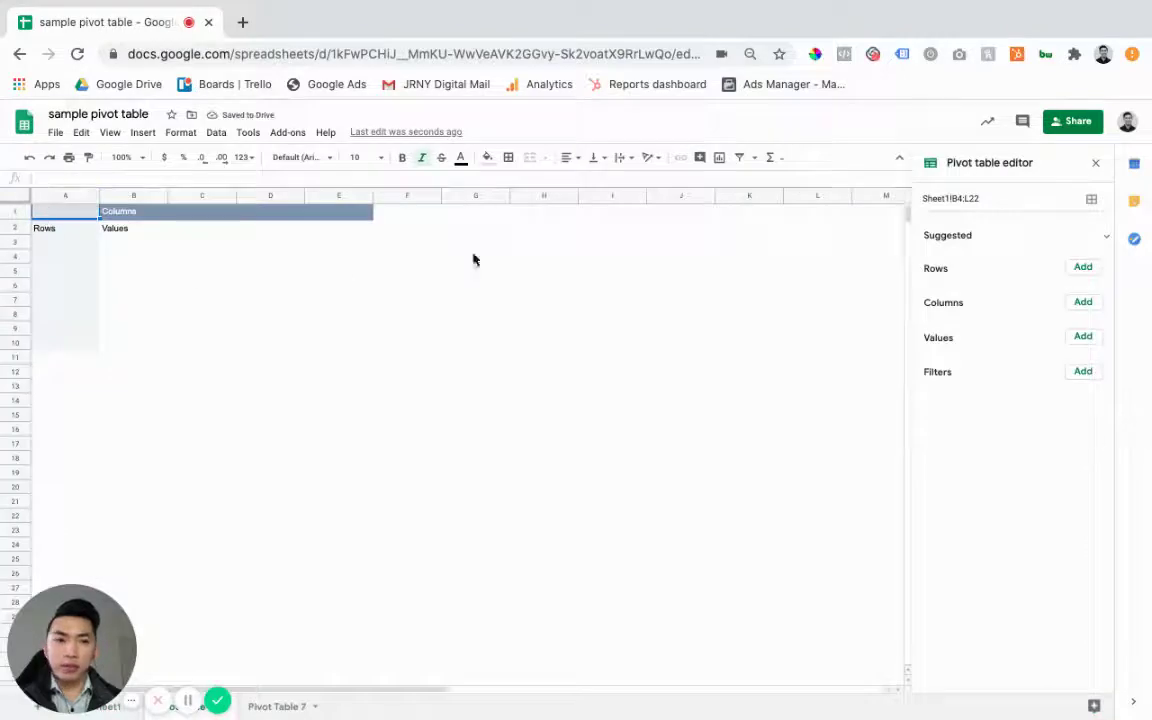
Add Hour of the day as the pivot table's rows and Conv. rate, Conversions and Cost / conv. as its values.
left_click(1083, 267)
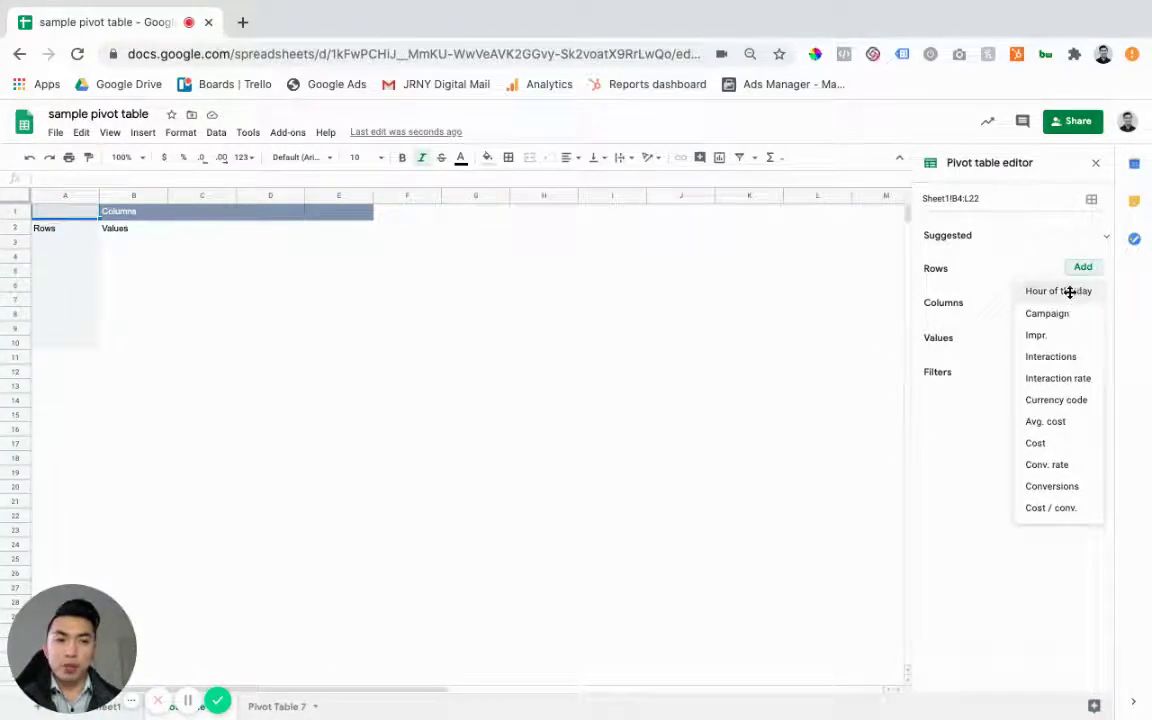
left_click(1066, 292)
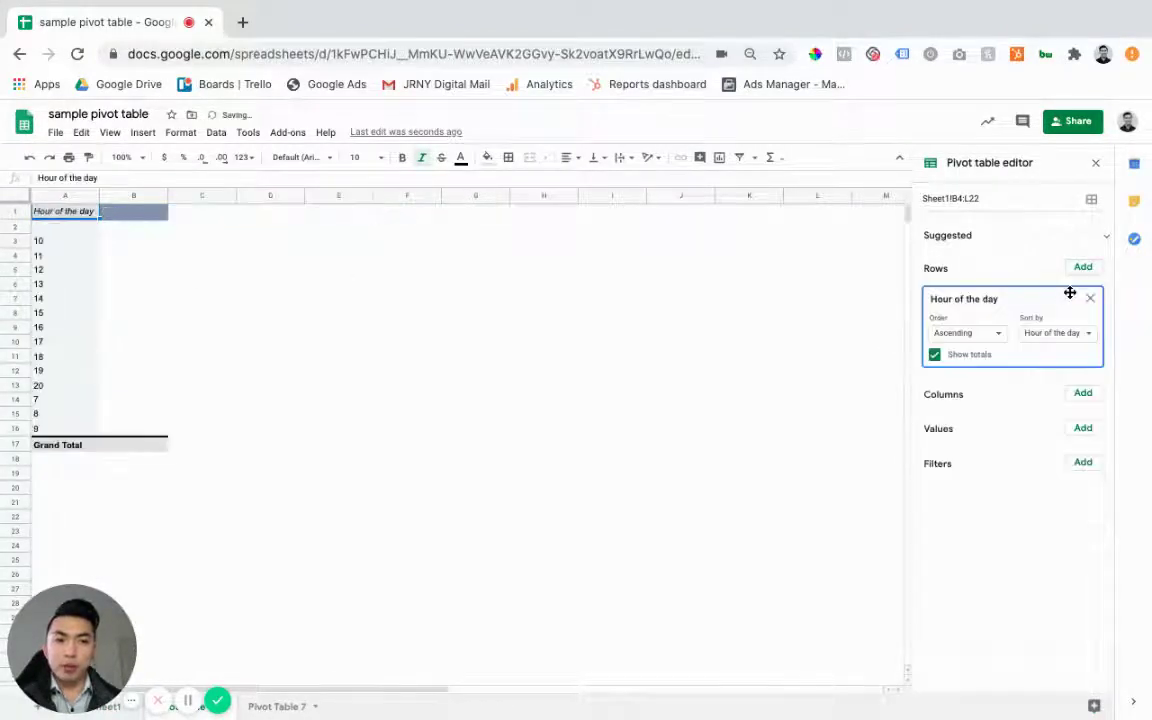
left_click(1083, 428)
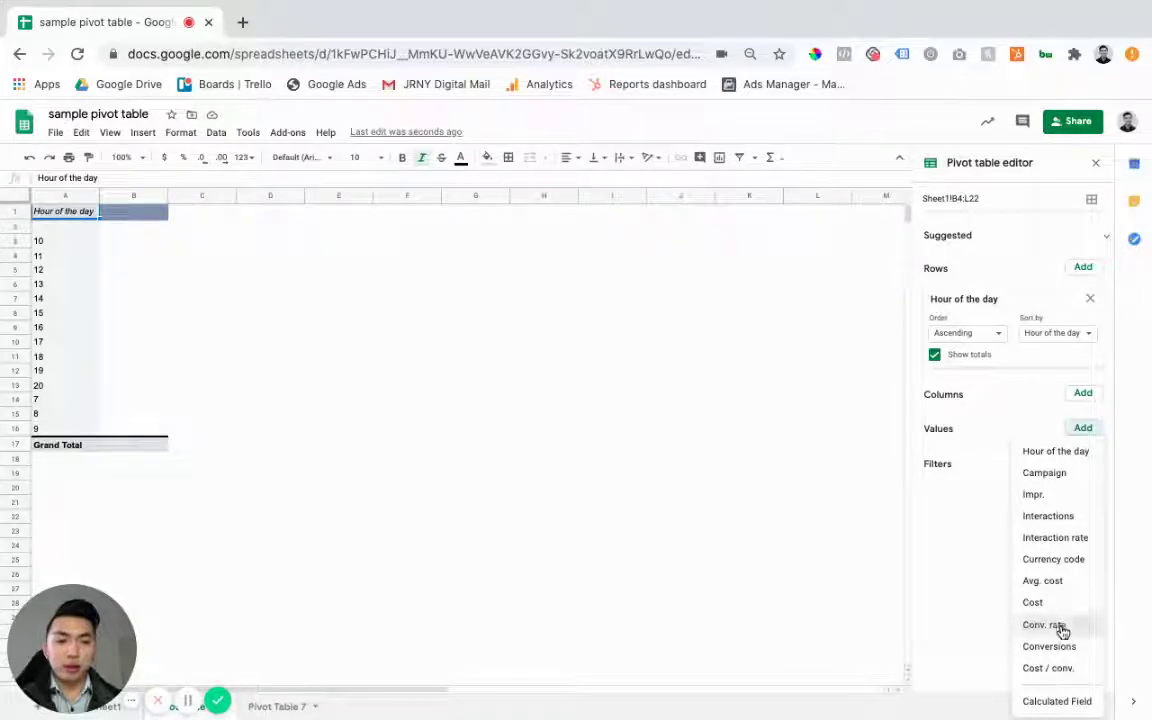
left_click(1060, 627)
left_click(1085, 430)
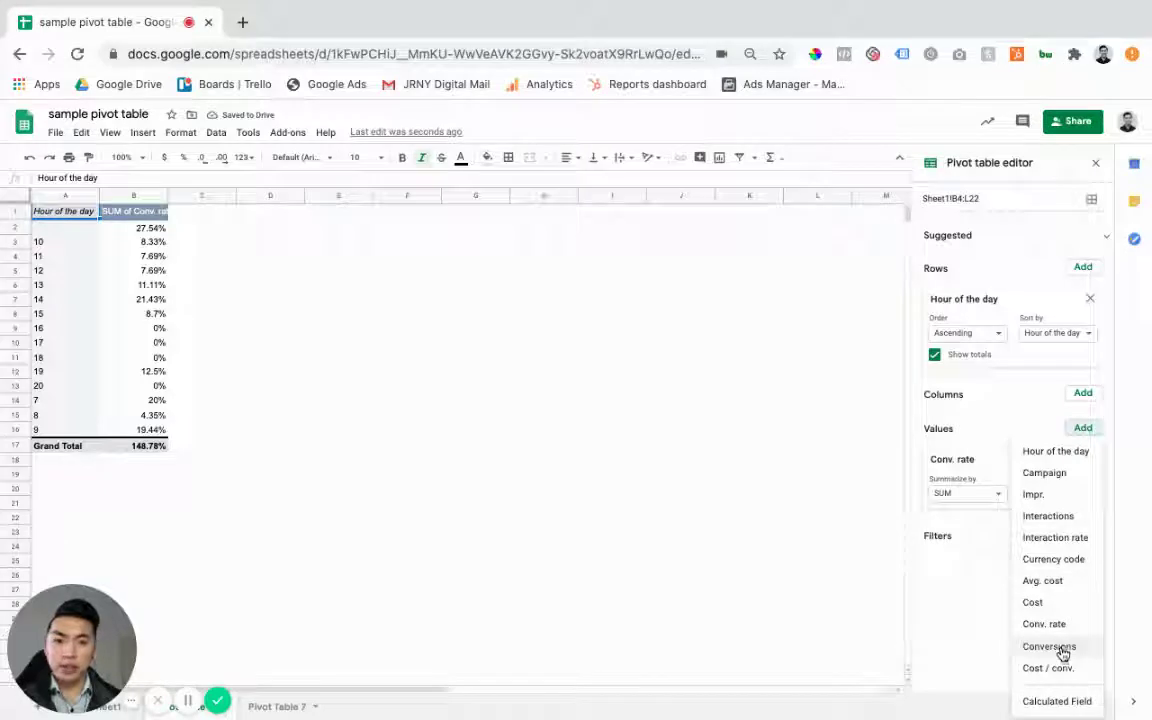
left_click(1062, 650)
left_click(1083, 430)
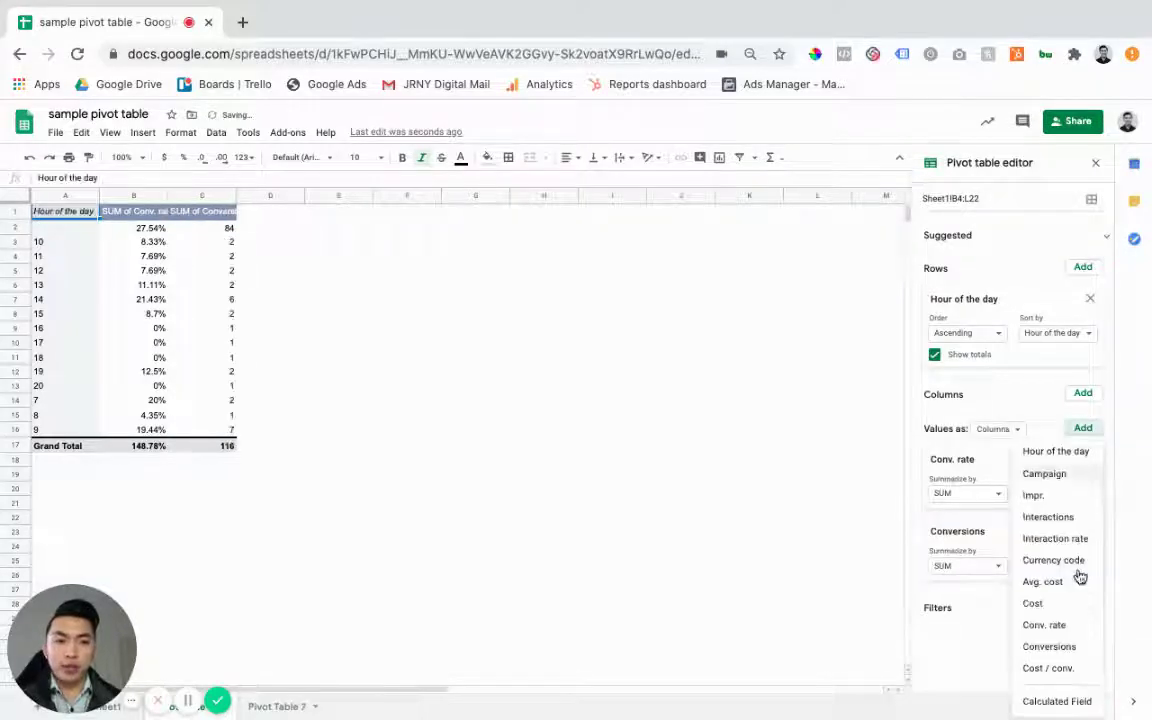
left_click(1065, 667)
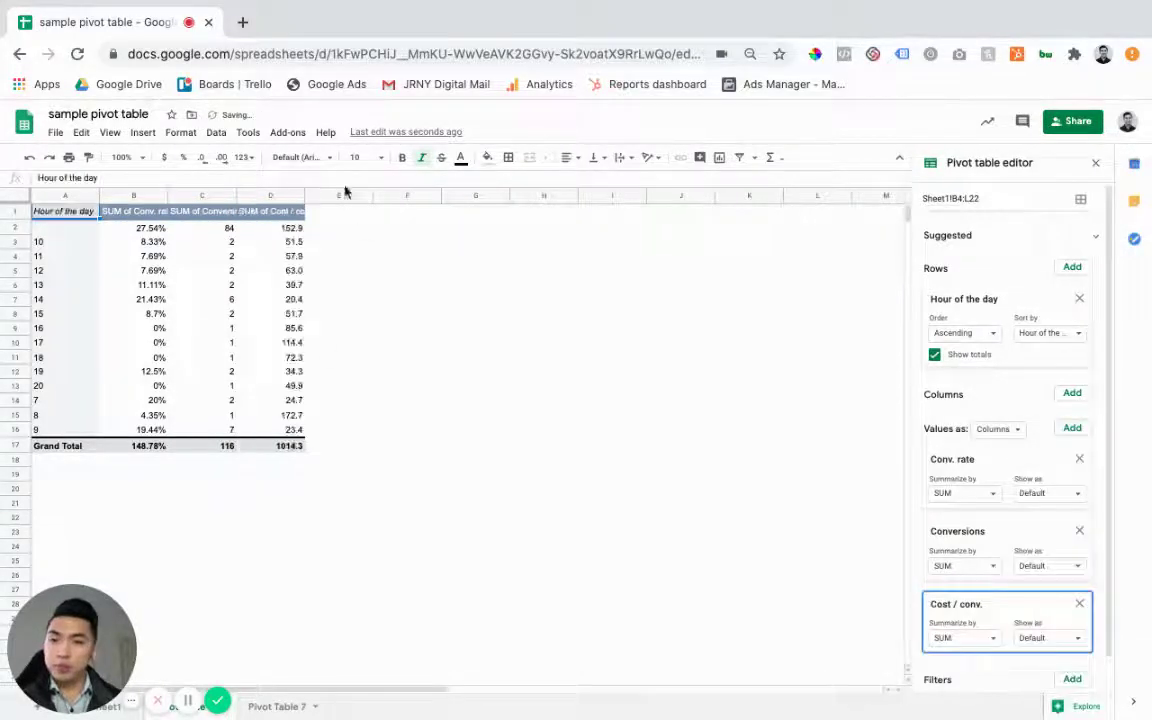
Widen columns D and C to fit their headers, and hide row 2, which has no hour.
left_click_drag(305, 195, 397, 195)
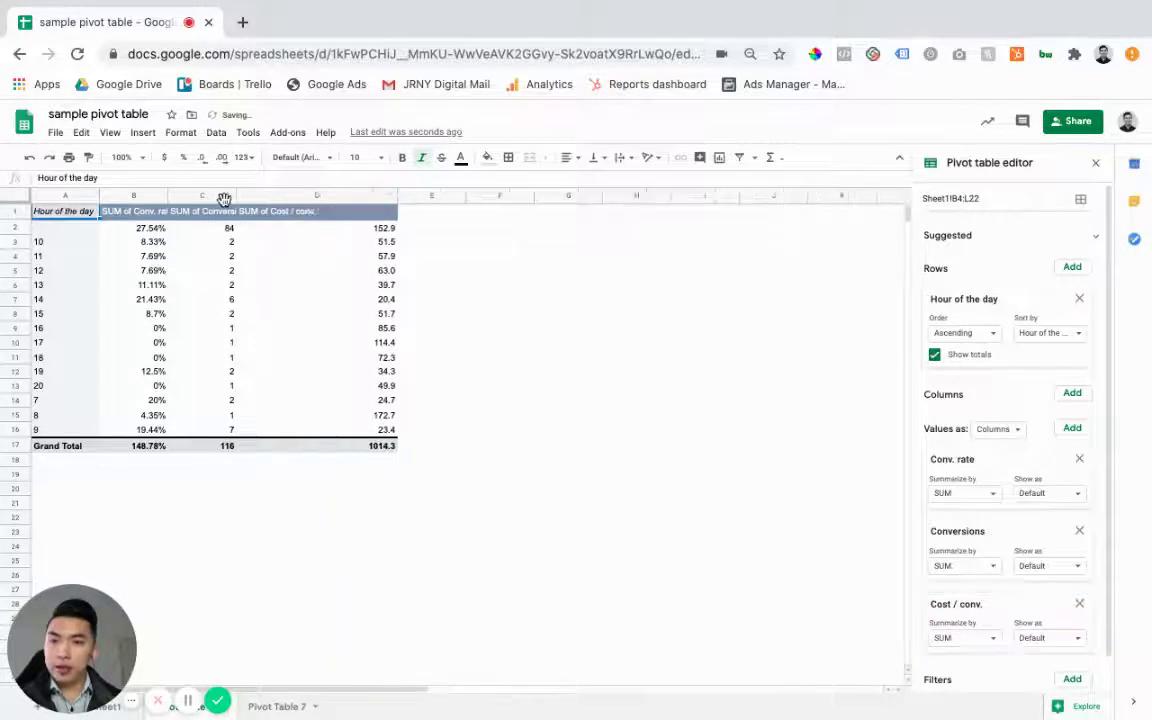
left_click_drag(237, 198, 326, 198)
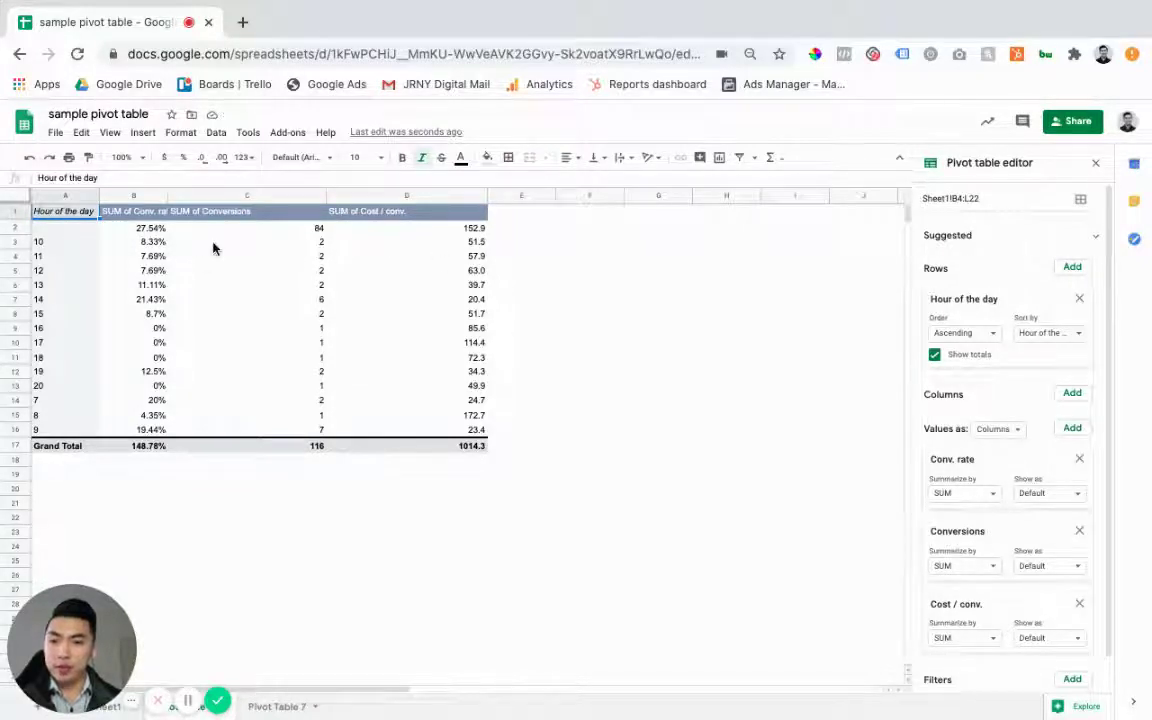
right_click(17, 227)
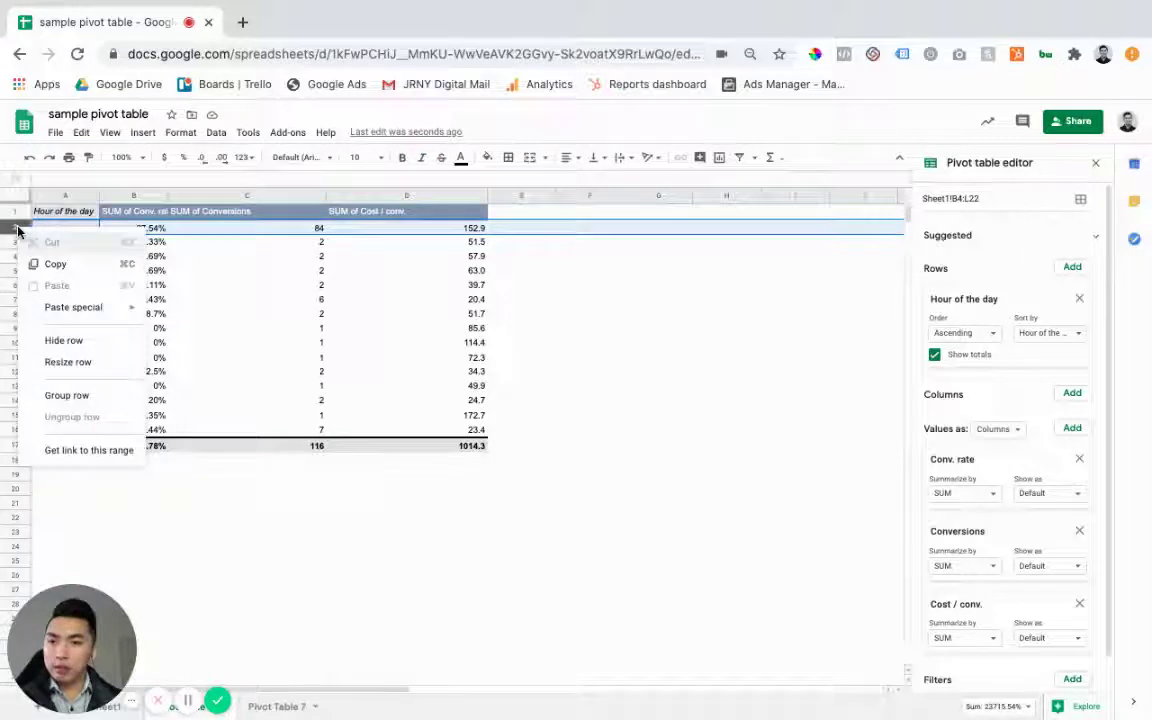
left_click(62, 341)
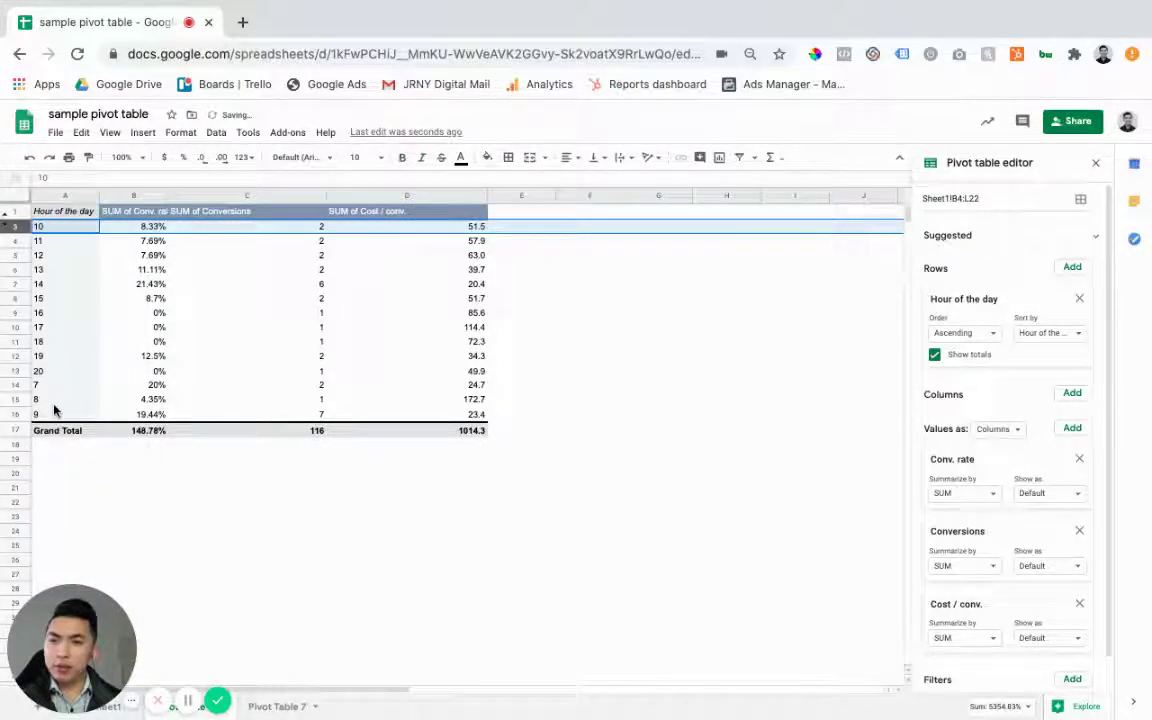
left_click(101, 462)
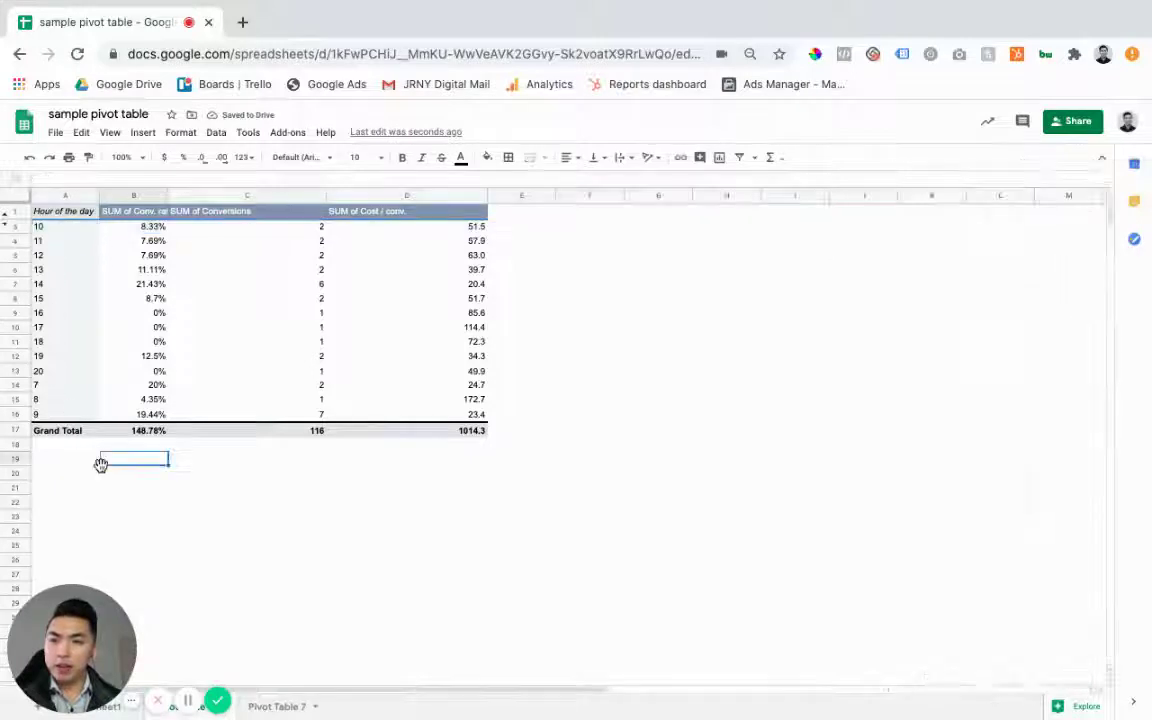
Widen column B so the full SUM of Conv. rate header fits.
left_click(80, 231)
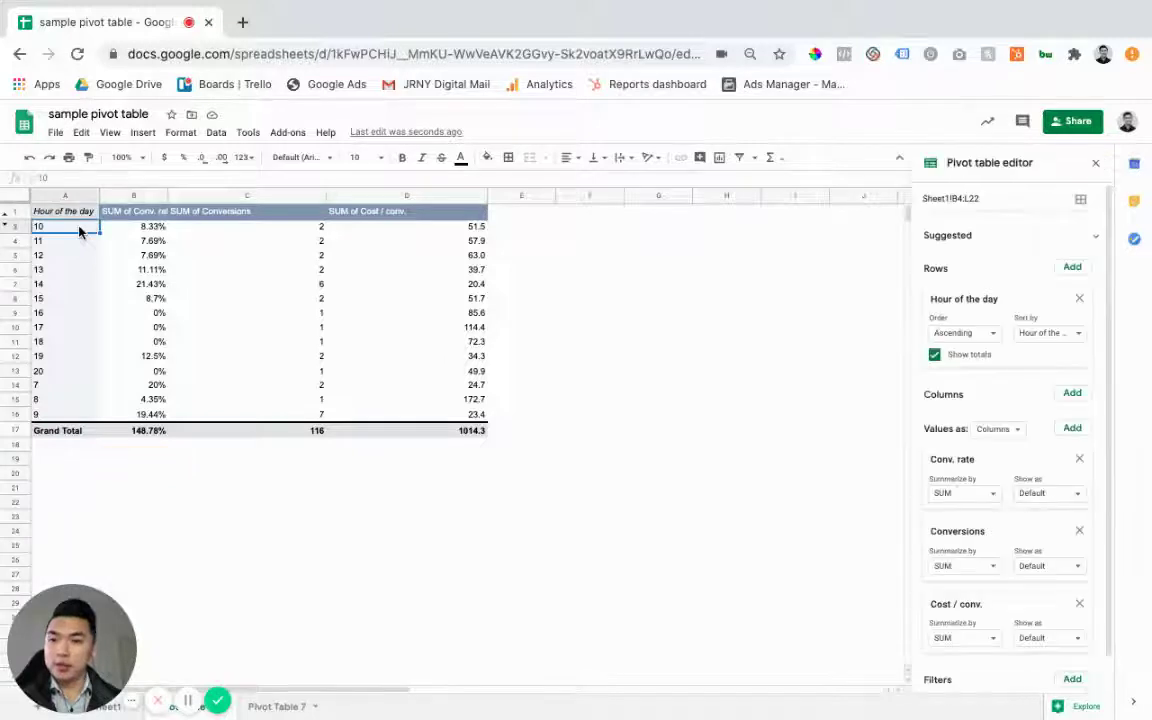
left_click(160, 229)
left_click_drag(168, 195, 217, 195)
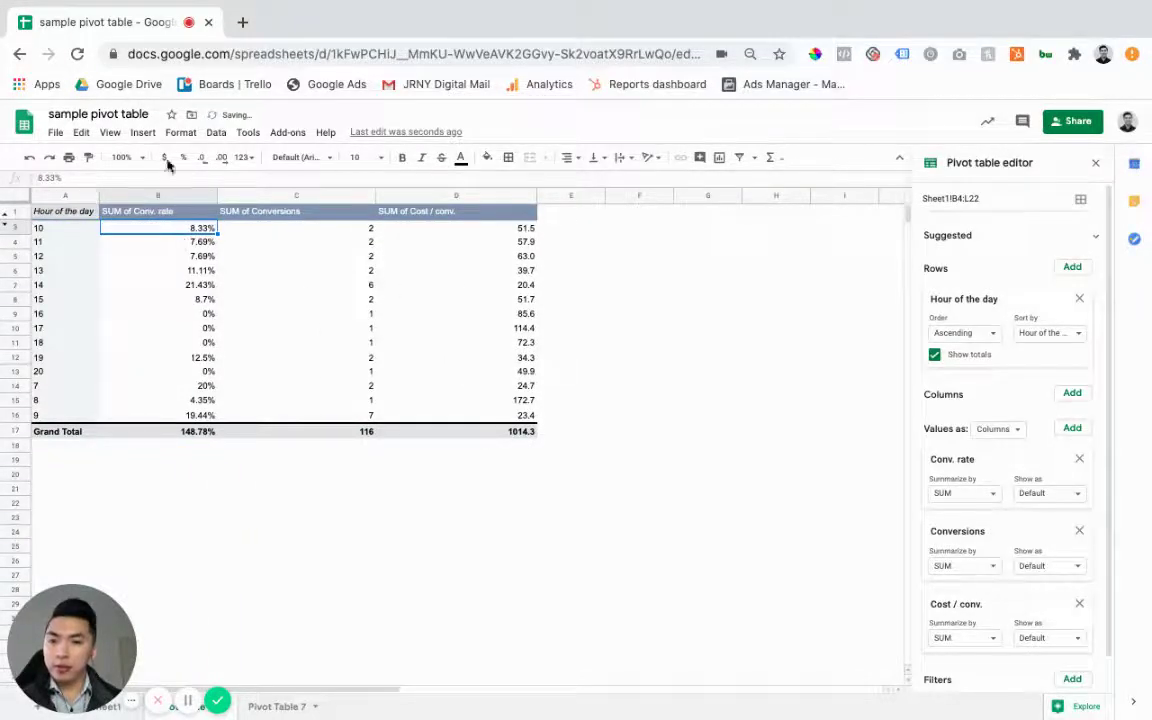
left_click(458, 447)
Start a color scale conditional formatting rule on the hourly conversion rates in B3:B16.
left_click_drag(193, 230, 190, 418)
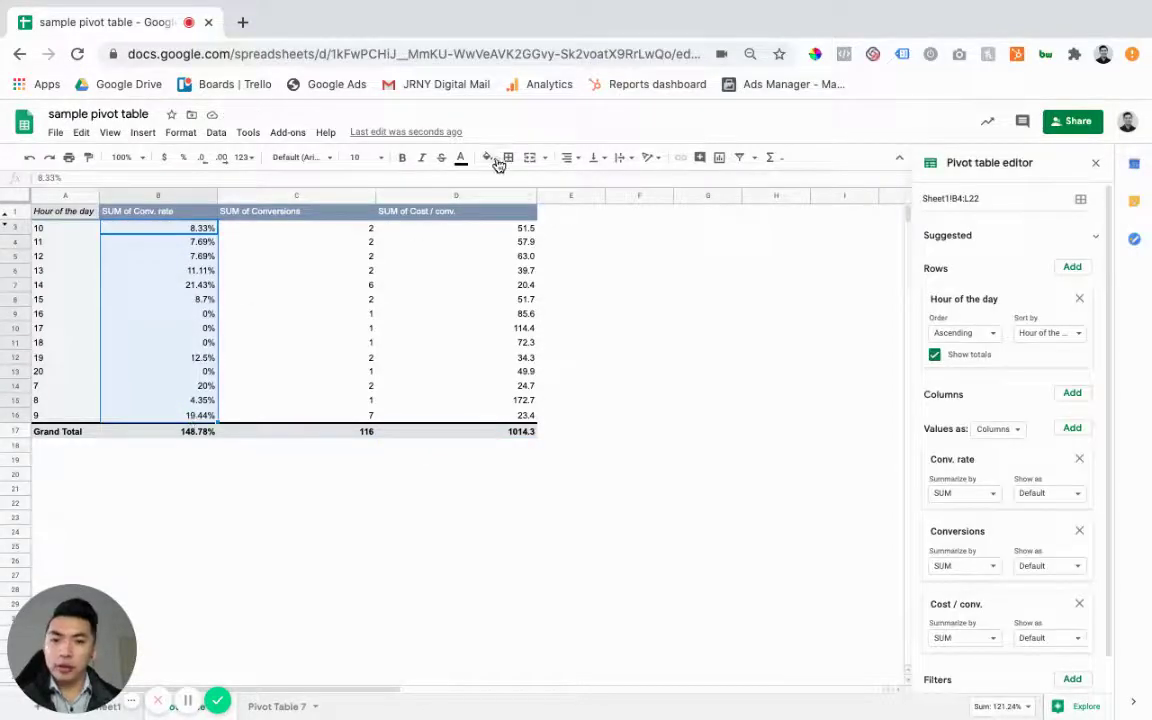
left_click(494, 162)
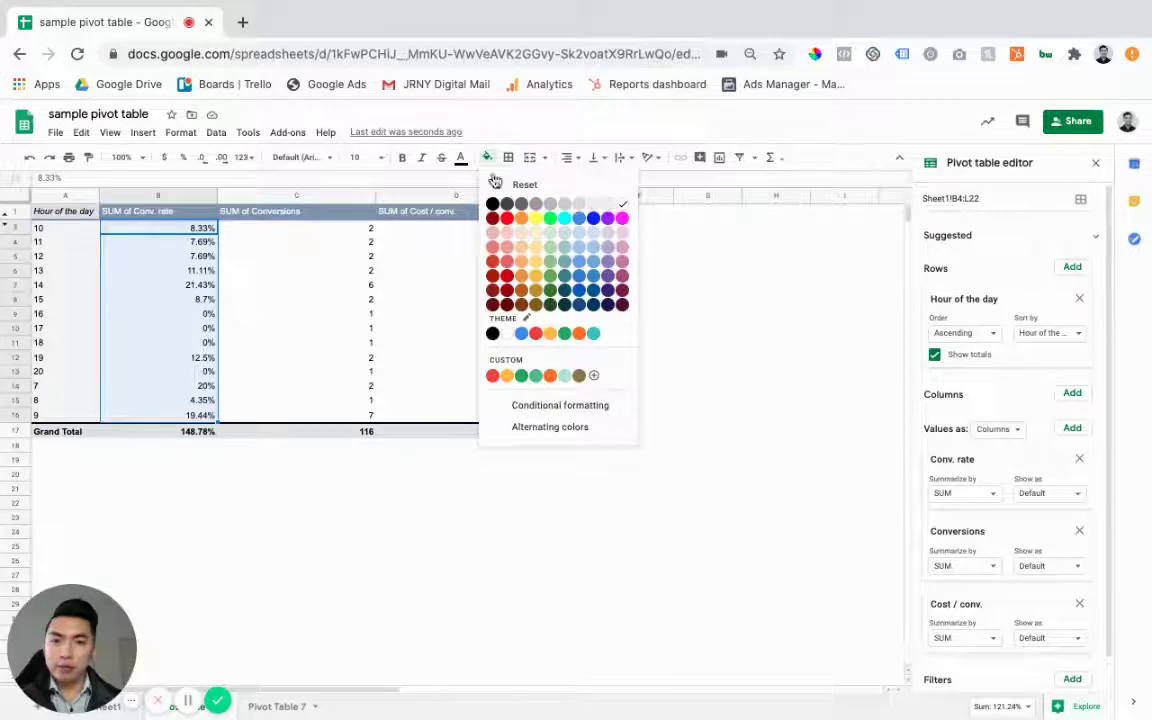
left_click(549, 404)
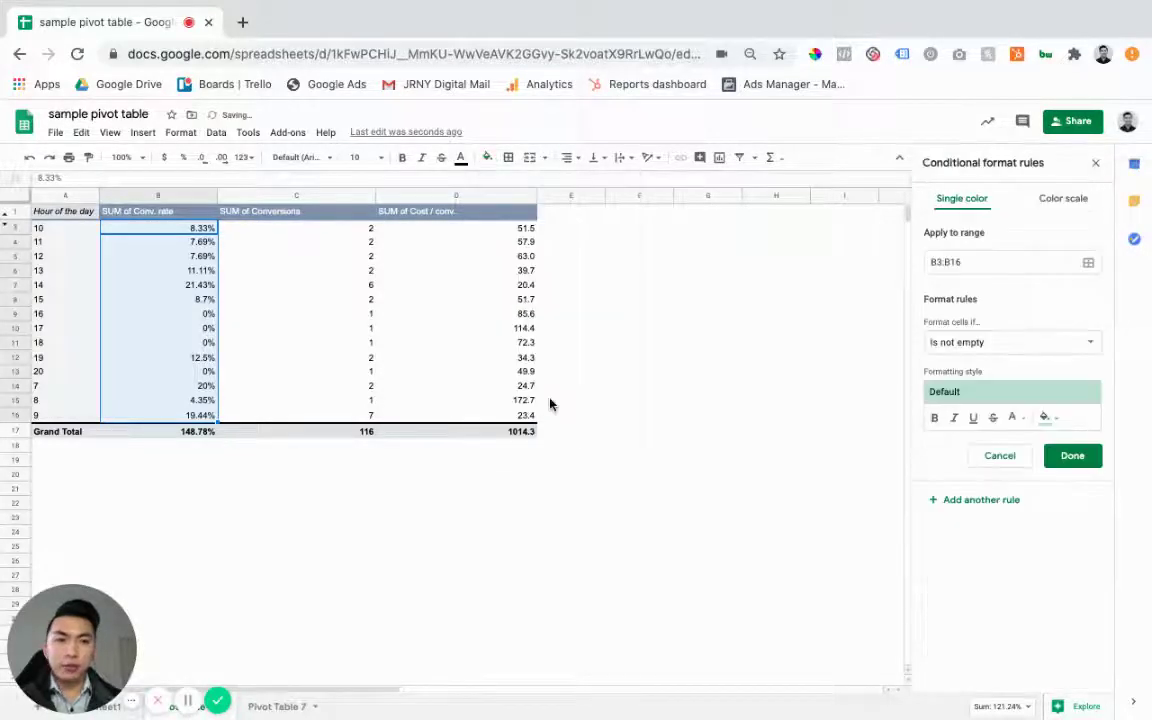
left_click(1075, 198)
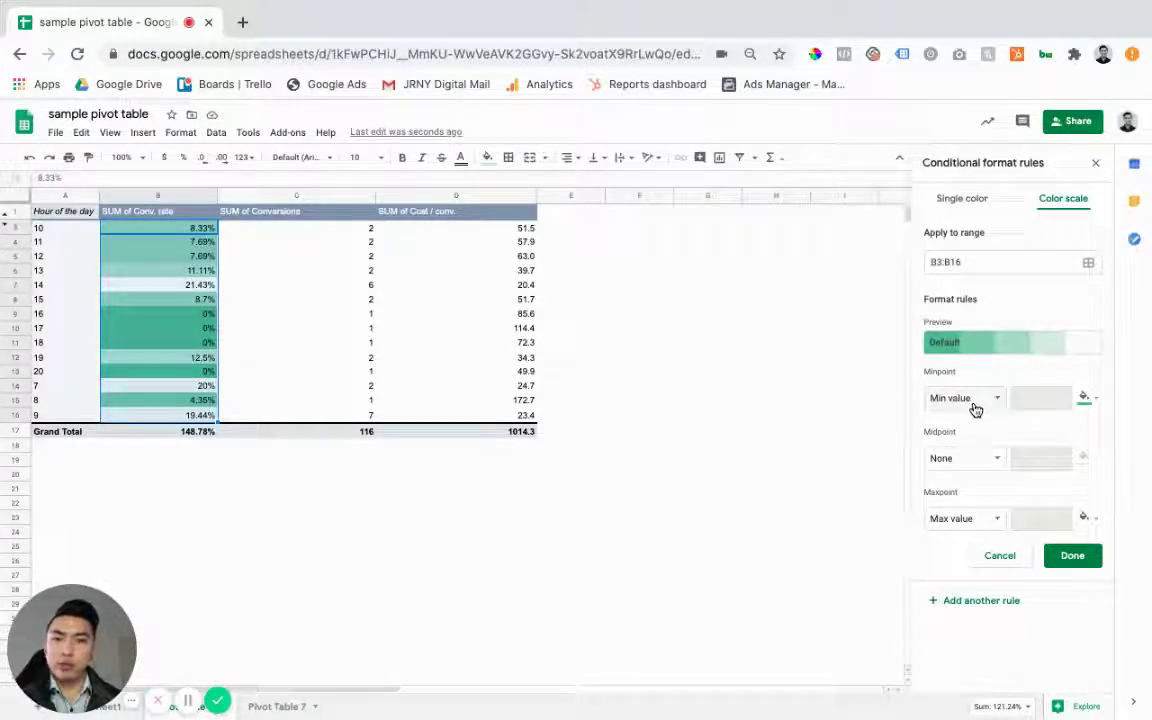
Set the color scale's minimum value color to red and its maximum value color to green.
left_click(1086, 398)
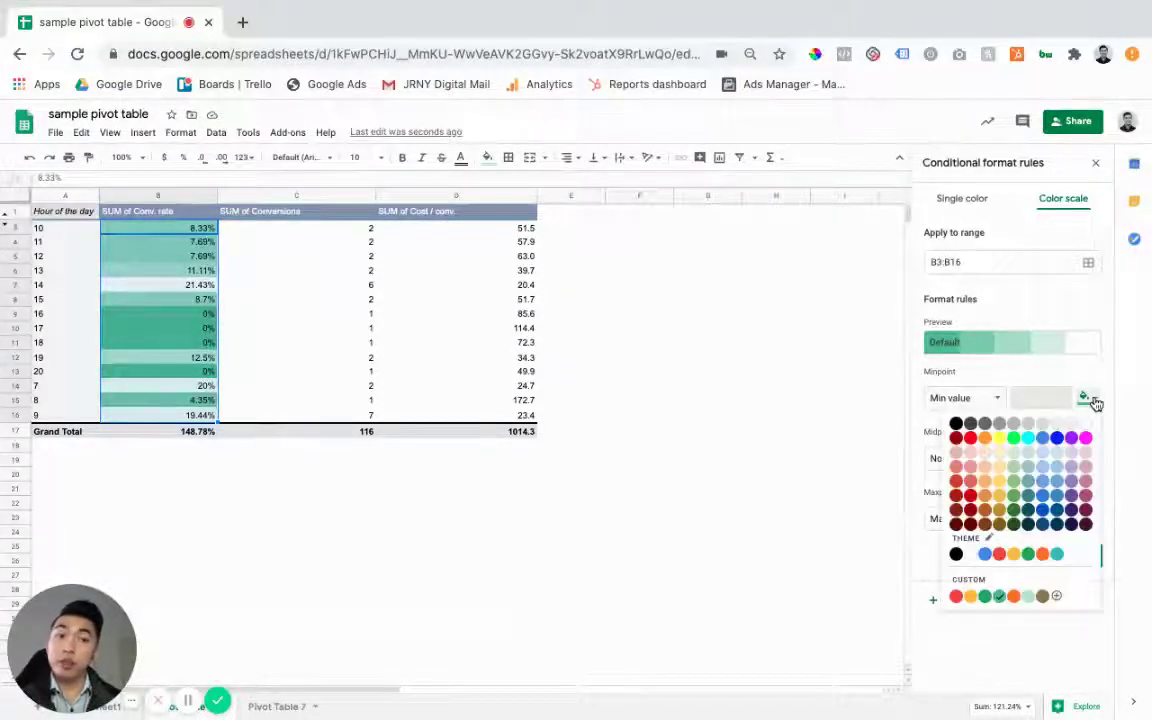
left_click(999, 553)
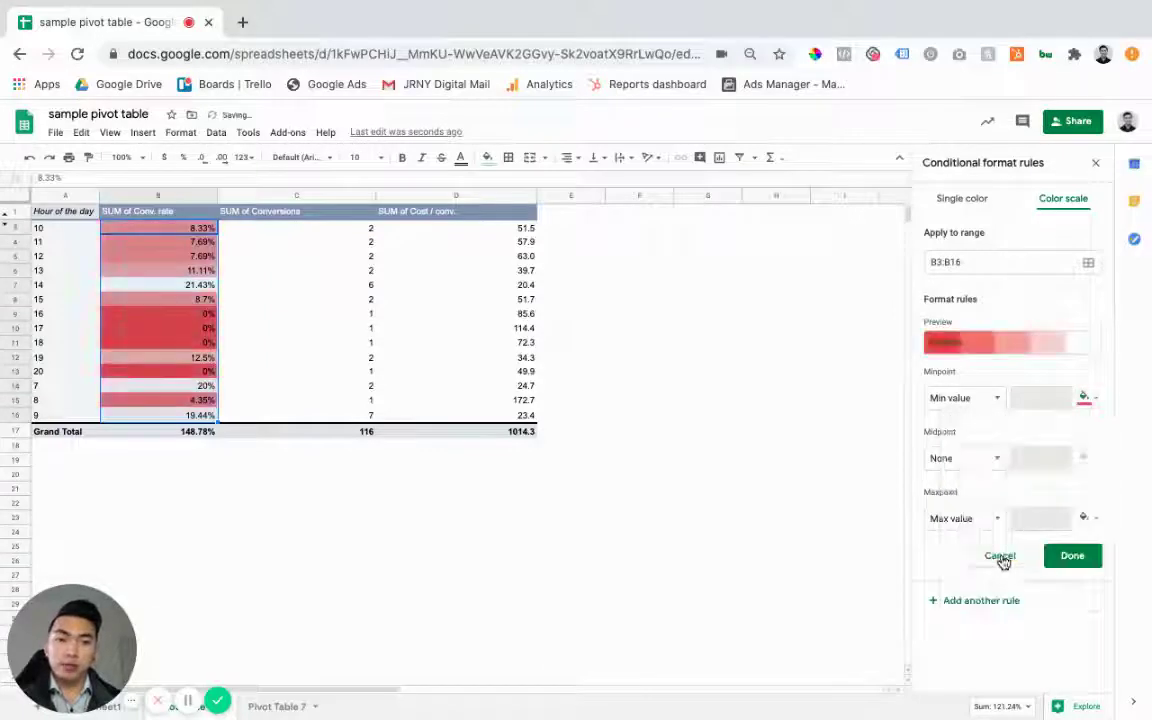
left_click(1084, 517)
left_click(999, 493)
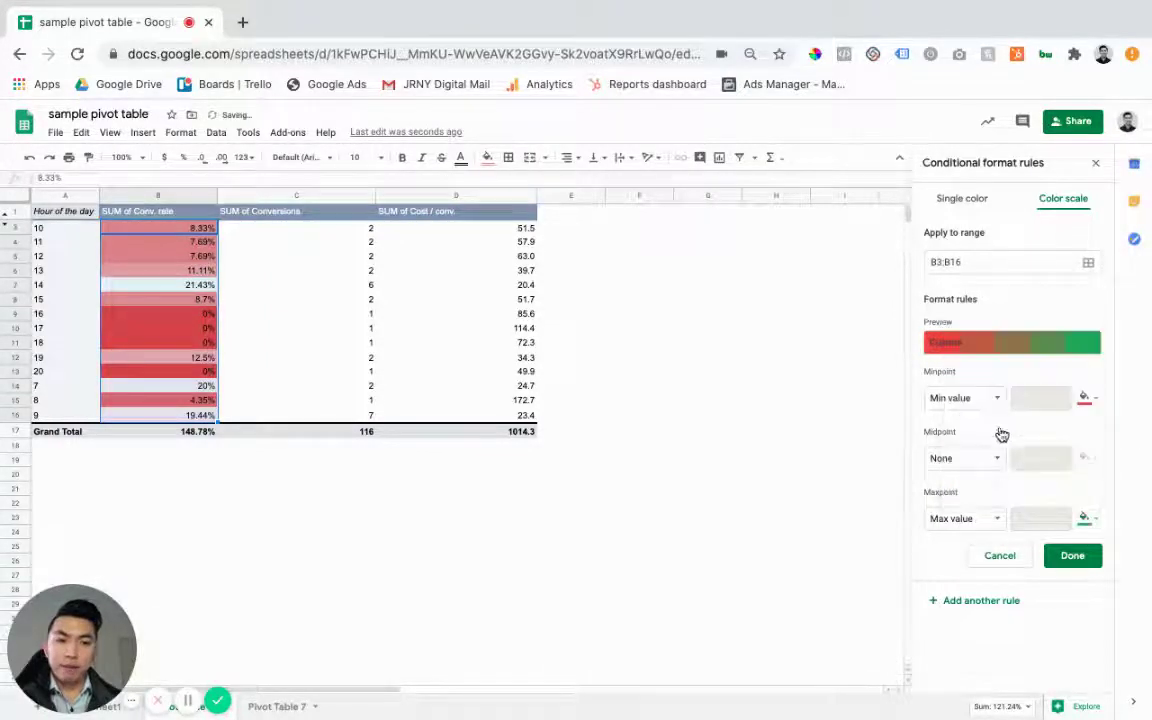
Set the color scale's midpoint to 50 percent in orange and save the rule.
left_click(975, 458)
left_click(970, 511)
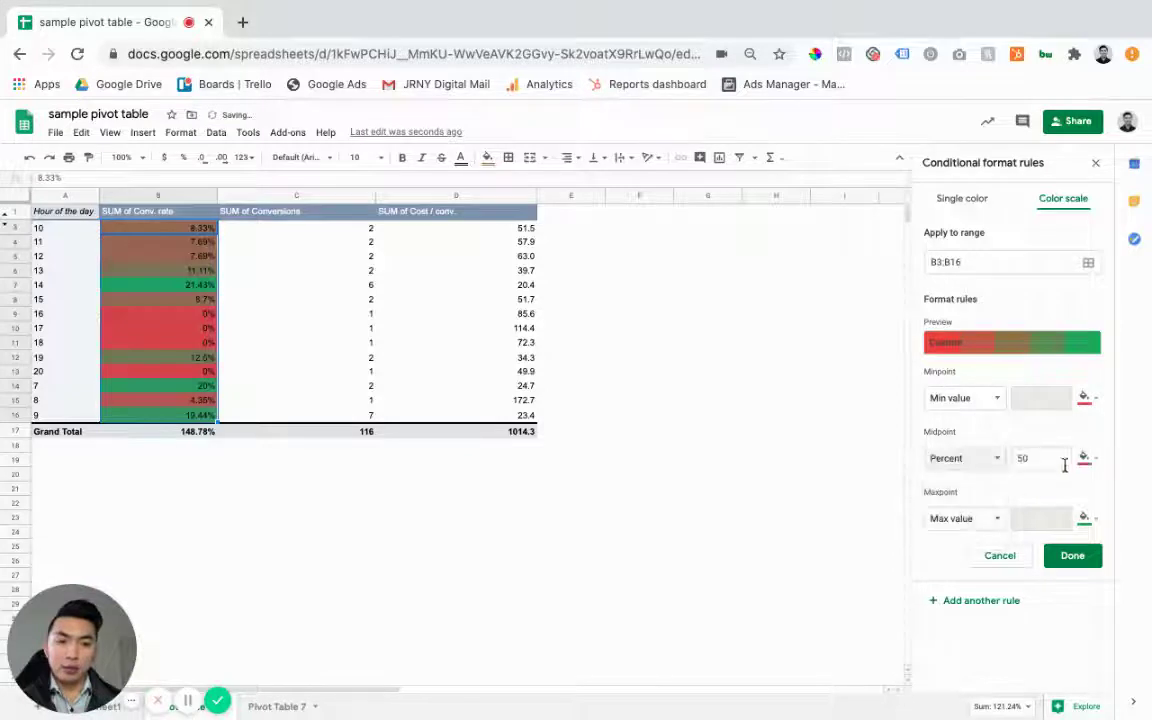
left_click(1084, 458)
left_click(1042, 614)
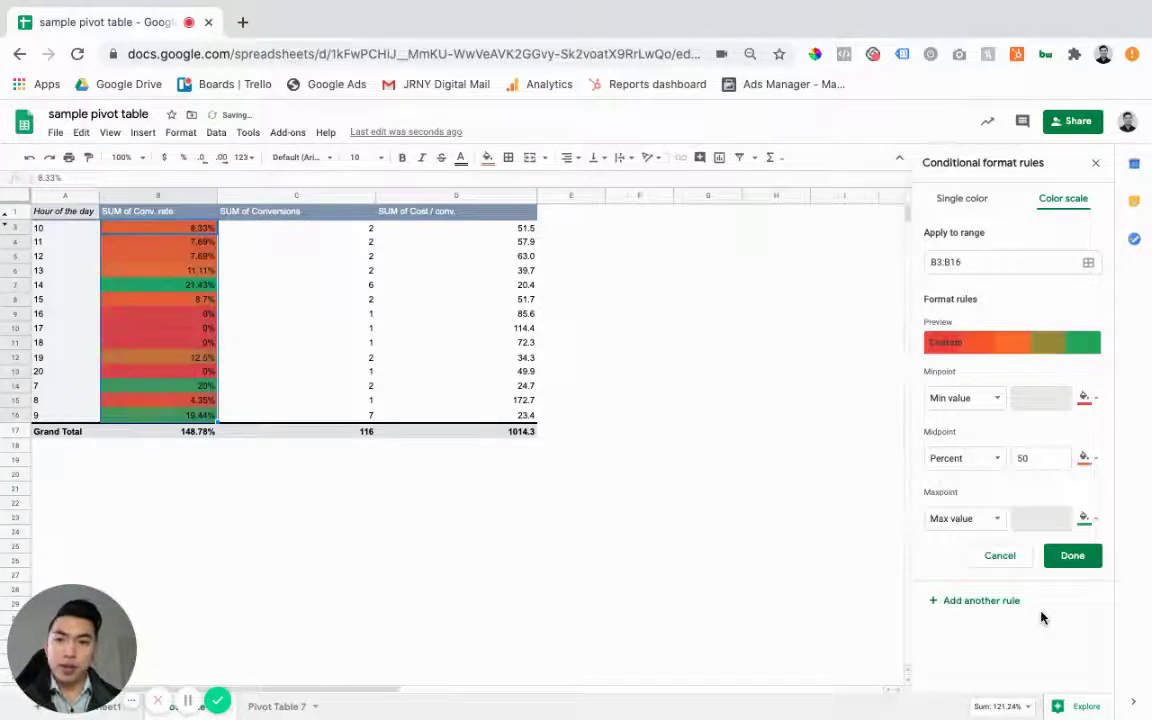
left_click(1074, 558)
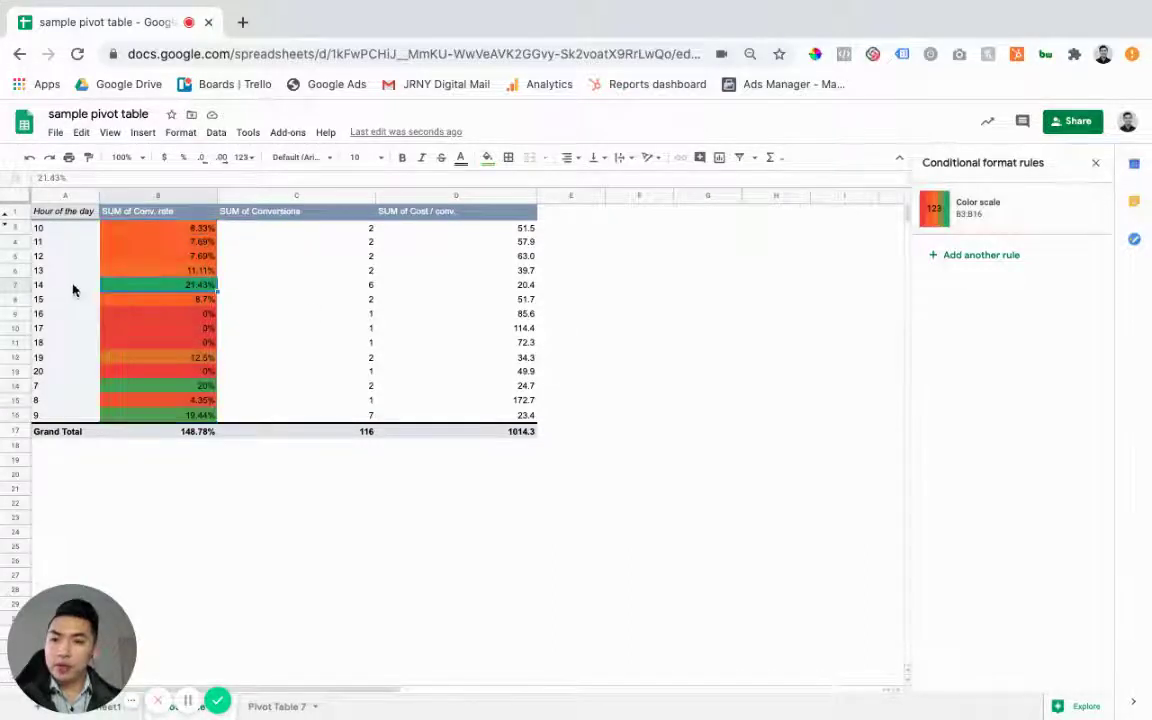
left_click(195, 388)
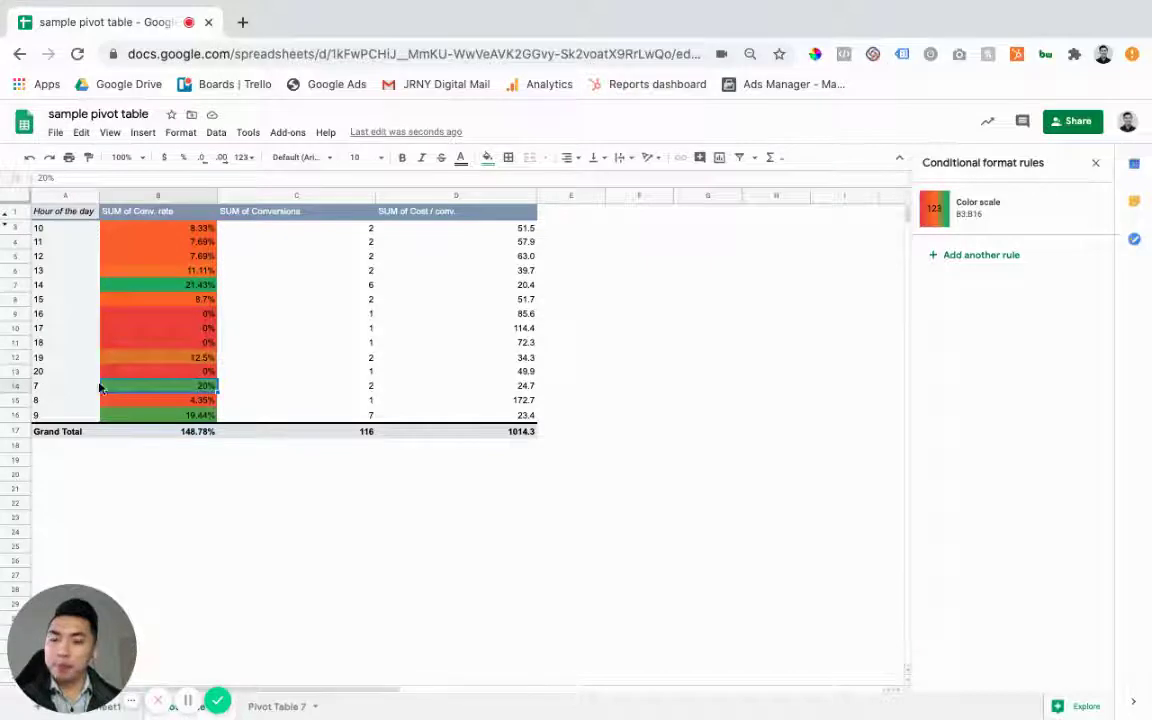
left_click(84, 418)
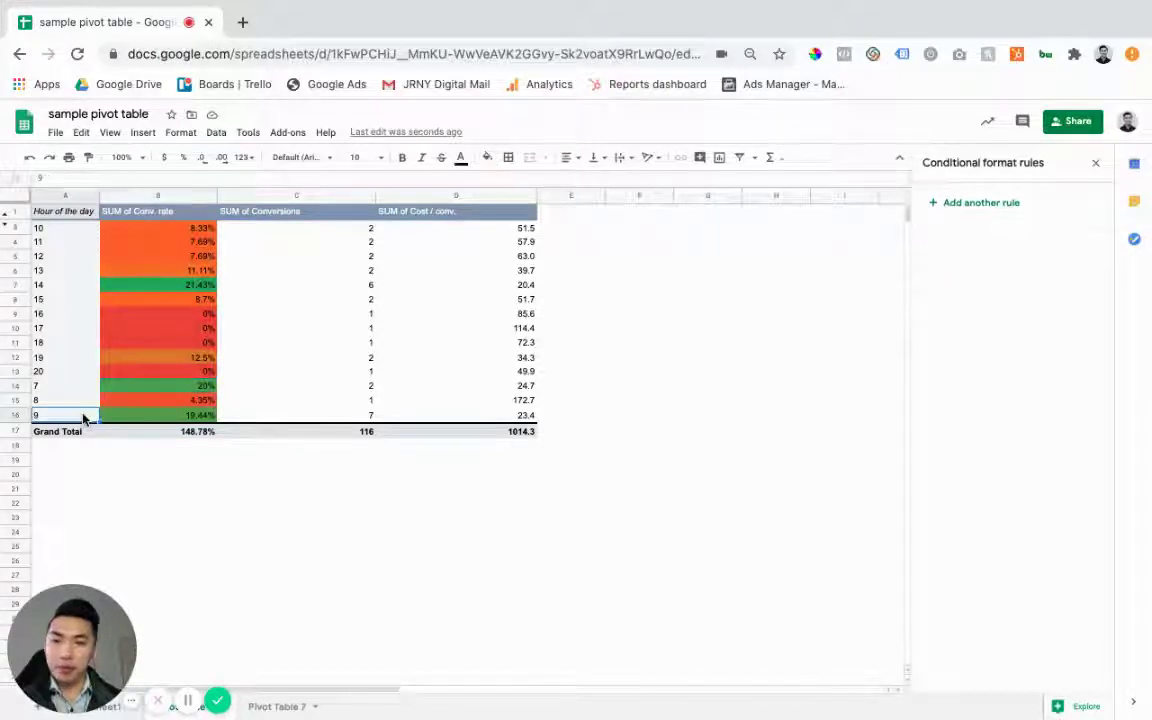